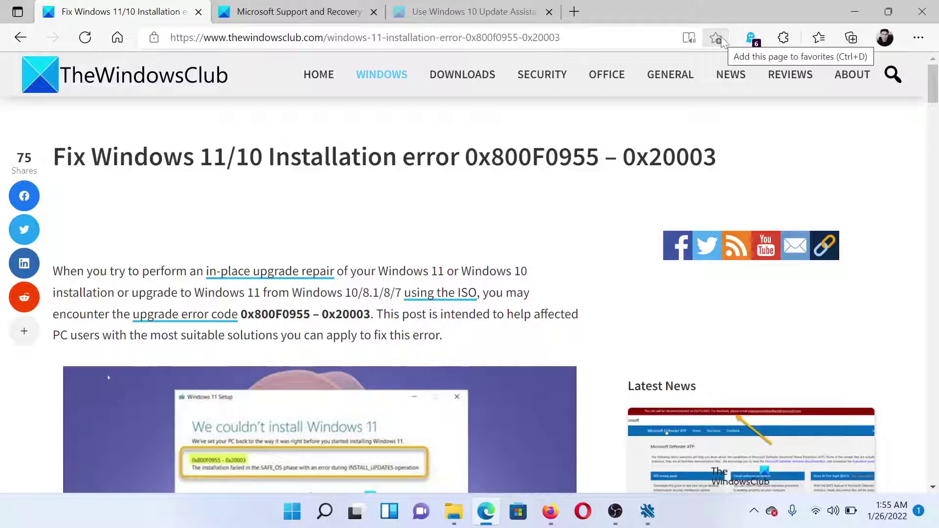
scroll(580, 283, down, 5)
scroll(580, 283, down, 2)
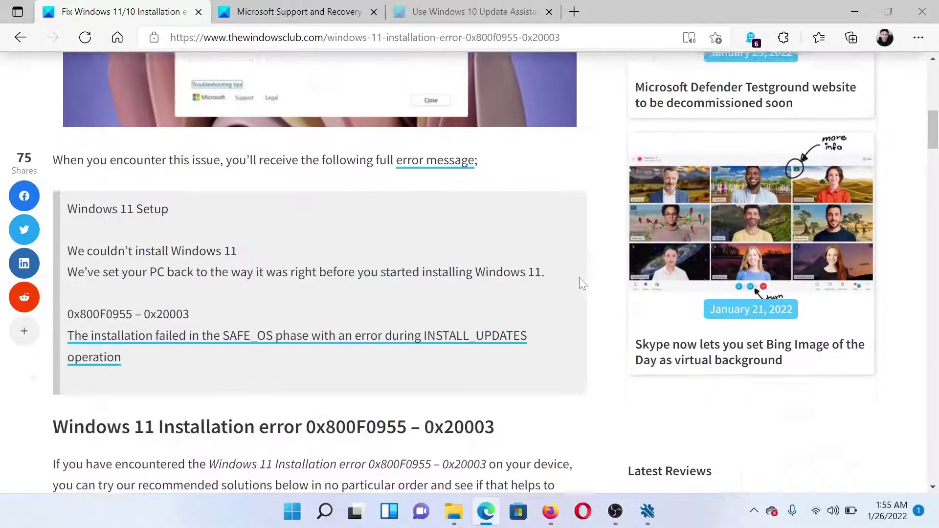
scroll(582, 284, down, 4)
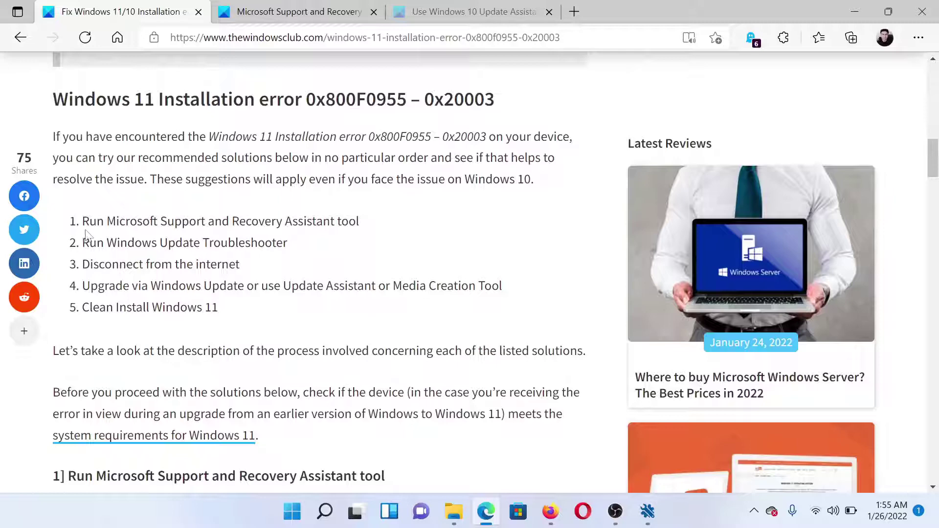
- Select the first listed fix, 'Run Microsoft Support and Recovery Assistant tool'
drag(83, 221, 352, 226)
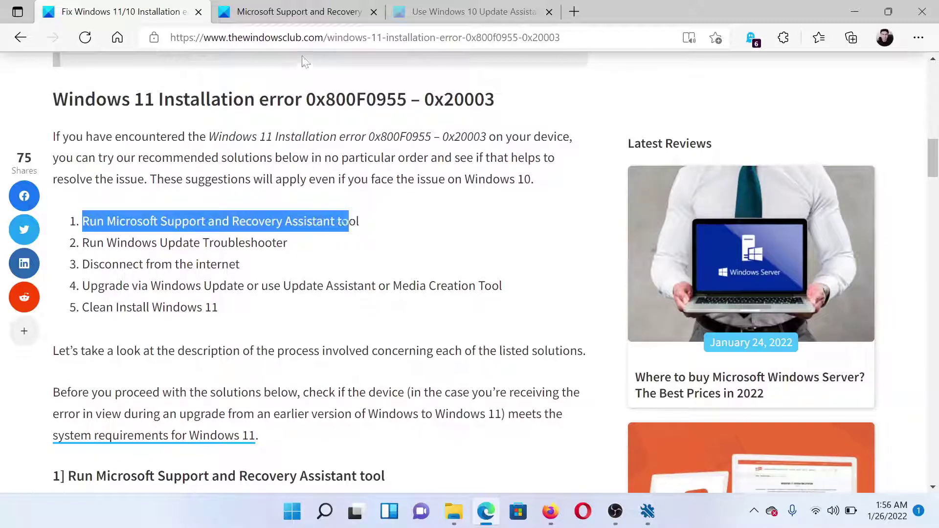
click(304, 9)
scroll(287, 191, up, 1)
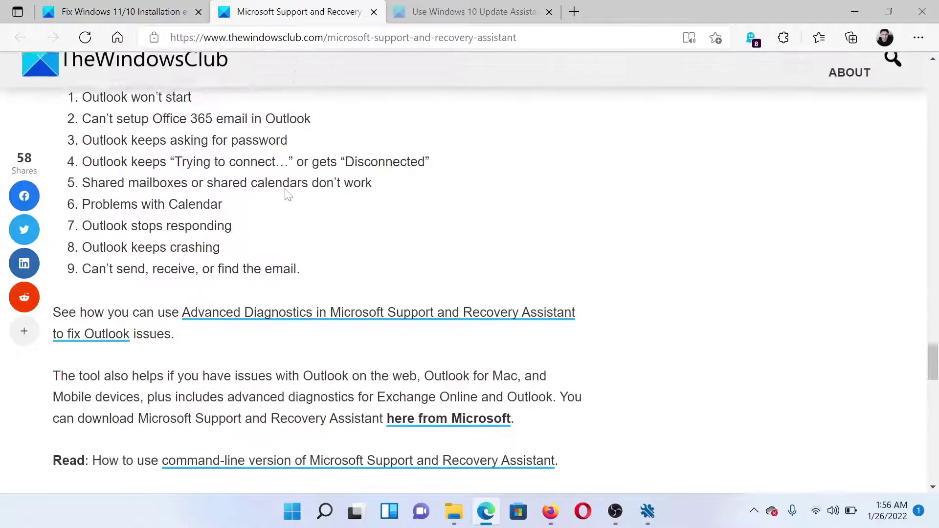
scroll(287, 193, down, 1)
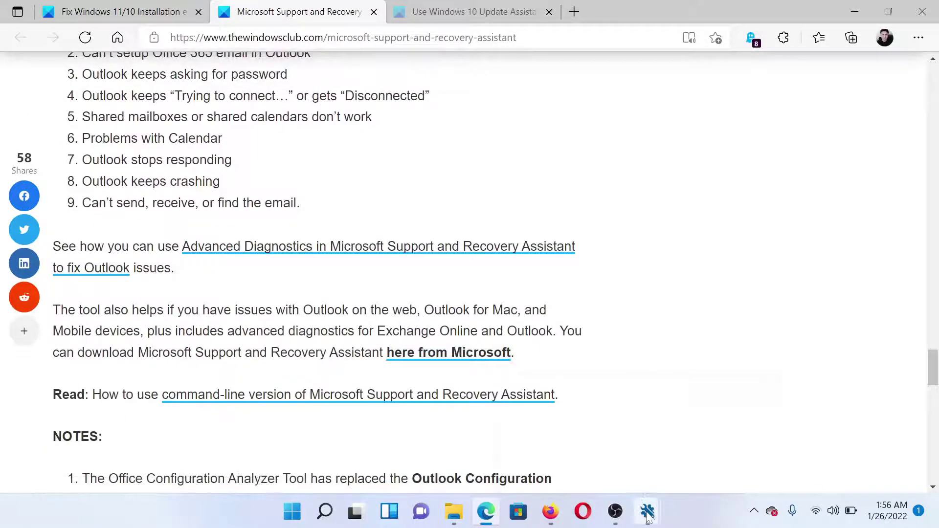
mouse_move(646, 511)
click(605, 455)
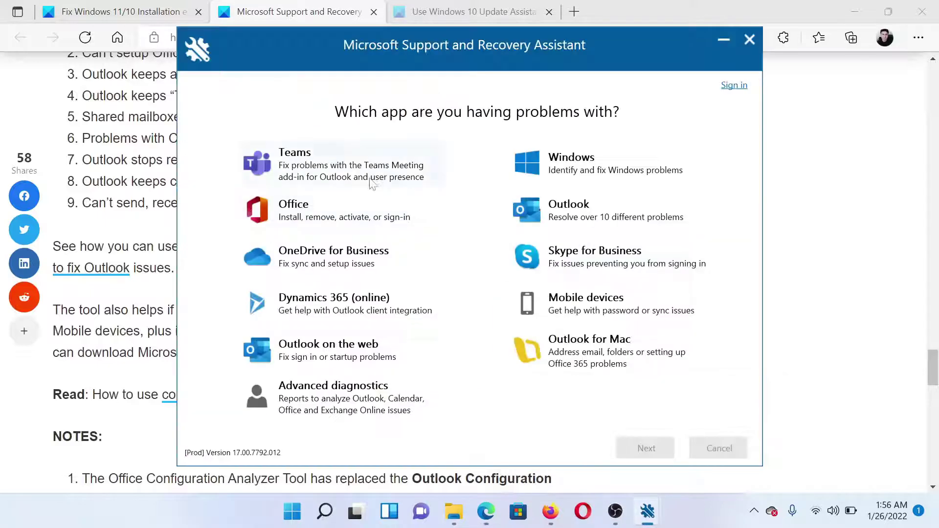
click(110, 10)
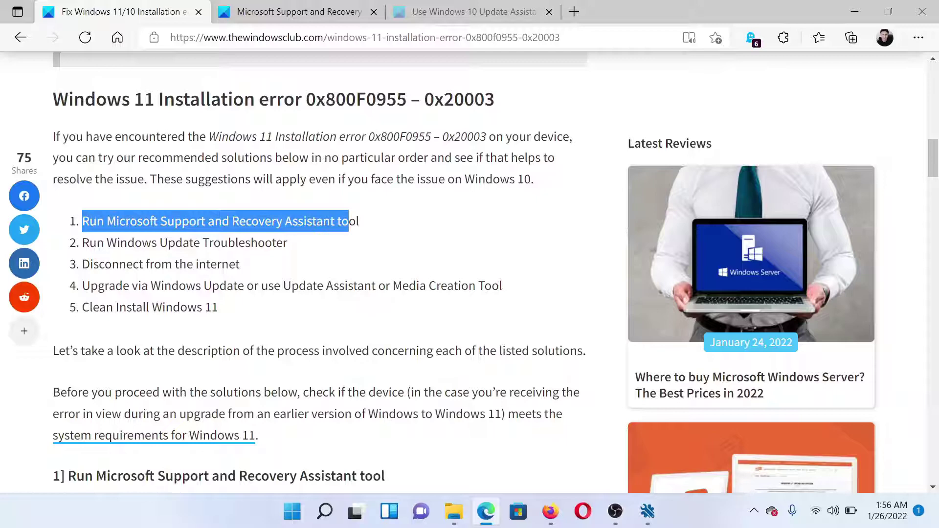
- Open Windows Settings and reach System > Troubleshoot > Other troubleshooters
right_click(293, 514)
click(268, 360)
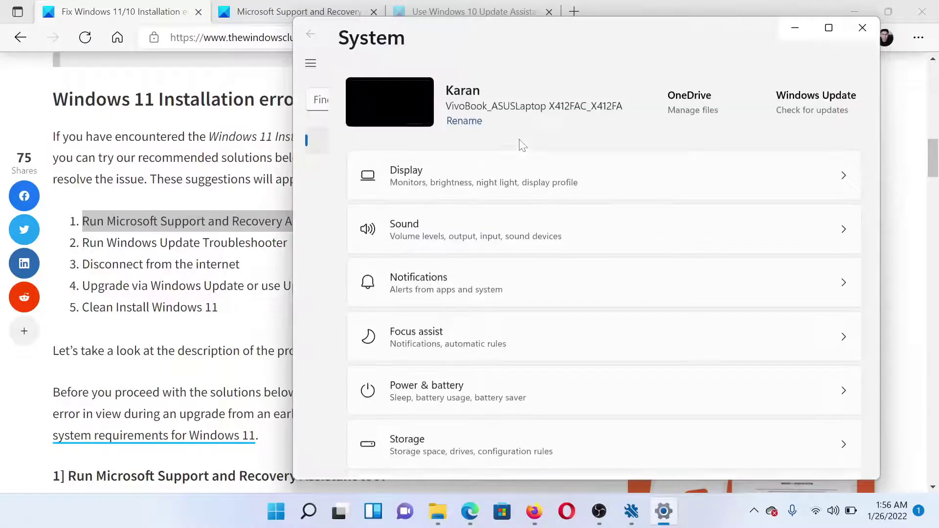
click(388, 175)
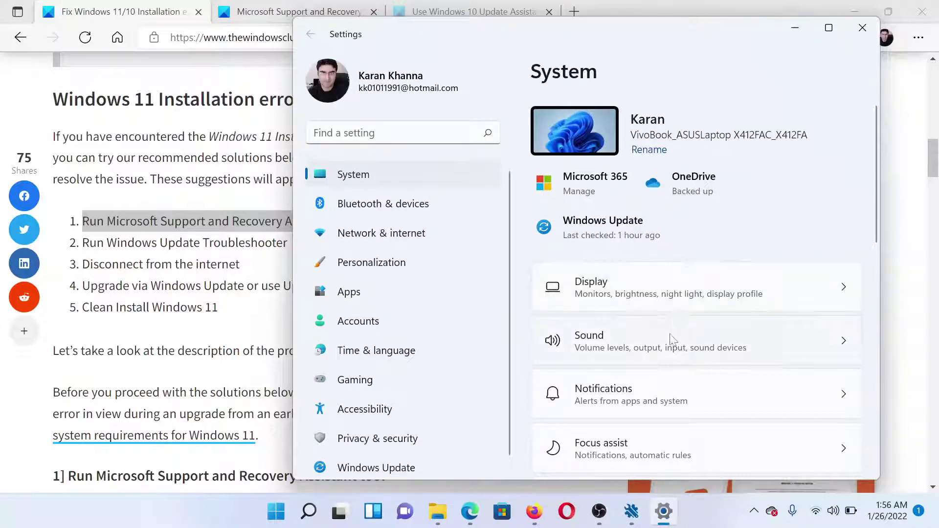
scroll(670, 336, down, 2)
scroll(672, 338, down, 2)
scroll(672, 340, down, 1)
scroll(672, 340, down, 2)
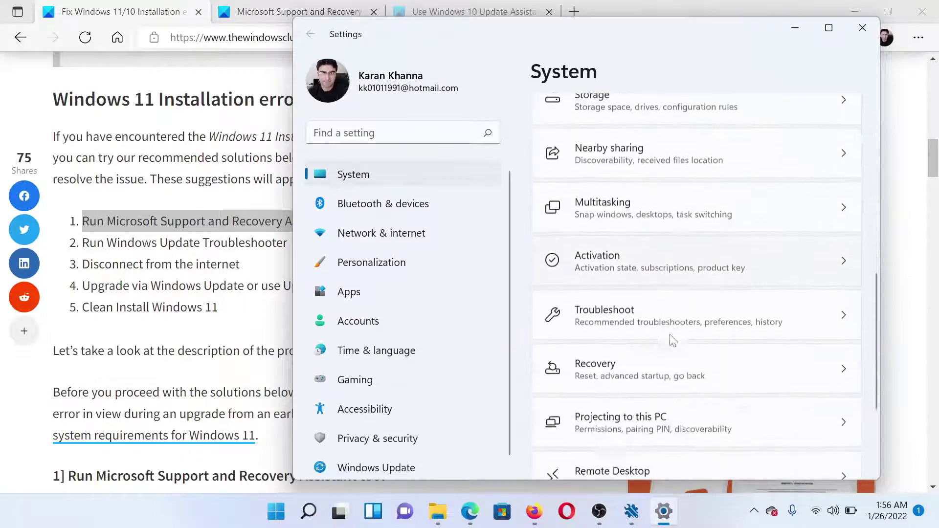
click(665, 313)
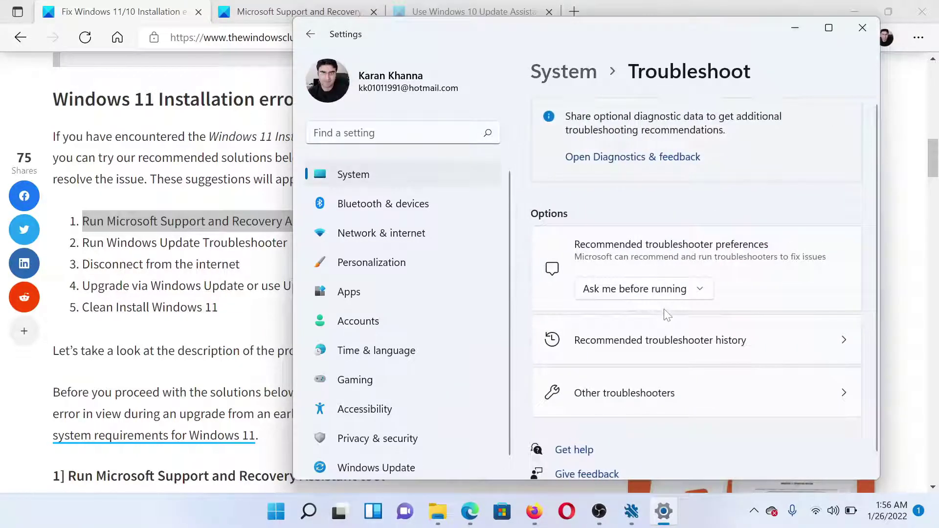
click(661, 396)
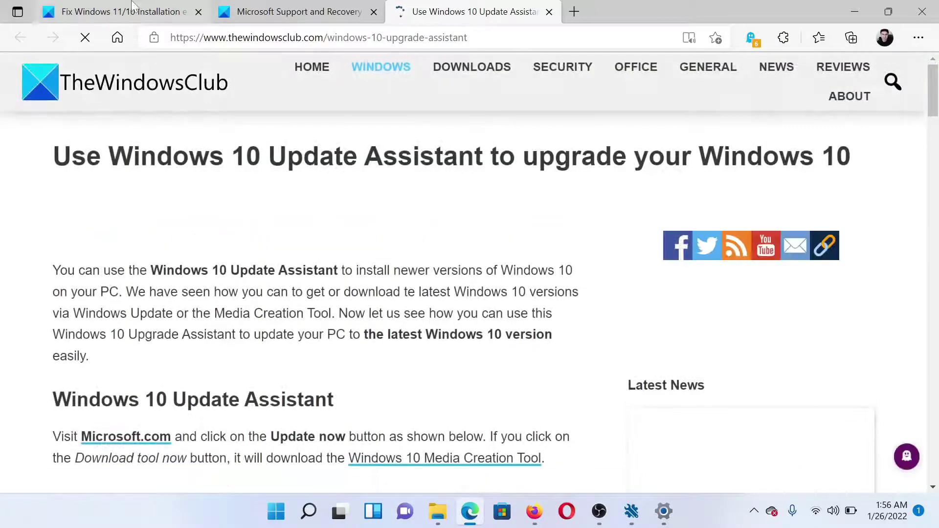
- Switch back to the 'Fix Windows 11/10 Installation' article and view its title and introduction
click(140, 11)
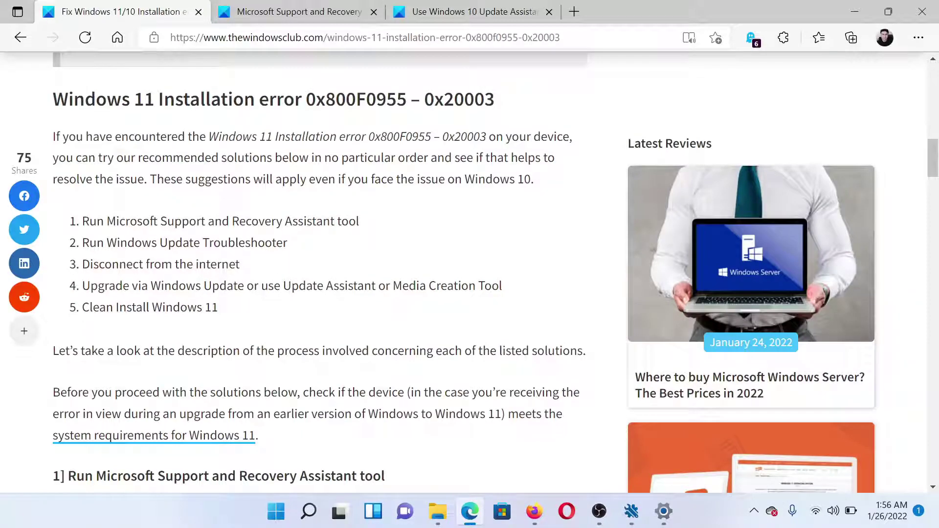
scroll(288, 308, up, 5)
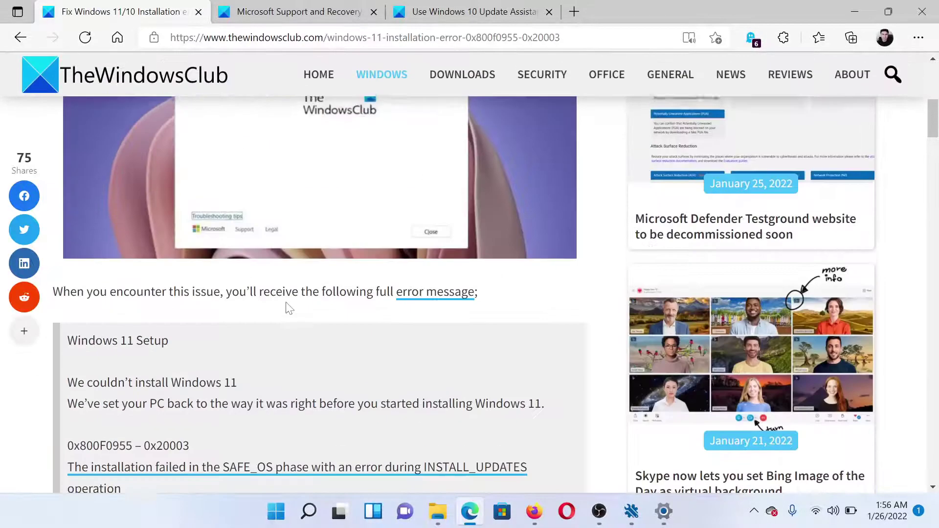
scroll(288, 309, up, 5)
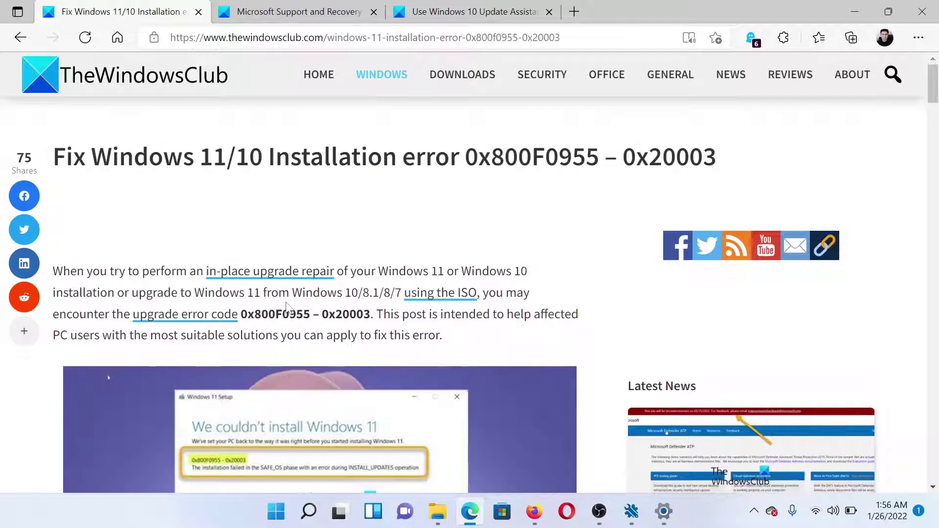